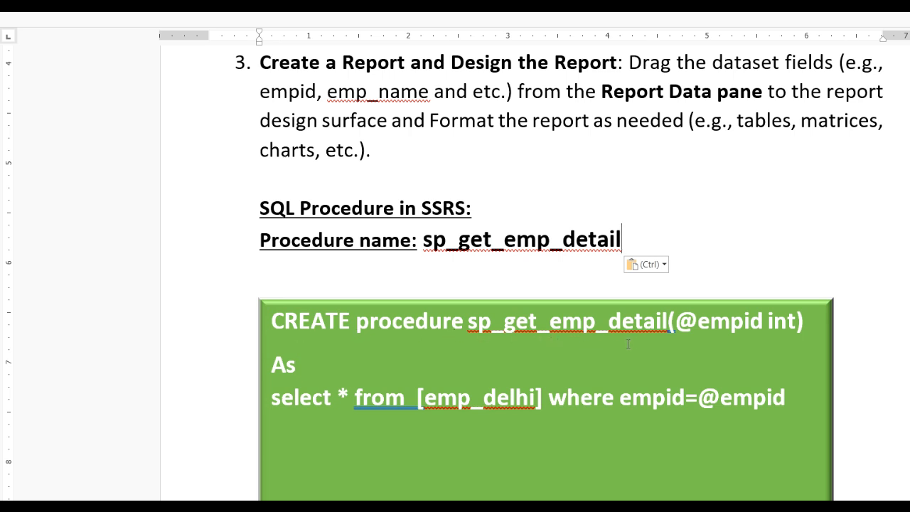
{"action": "double_click", "coordinate": [728, 320]}
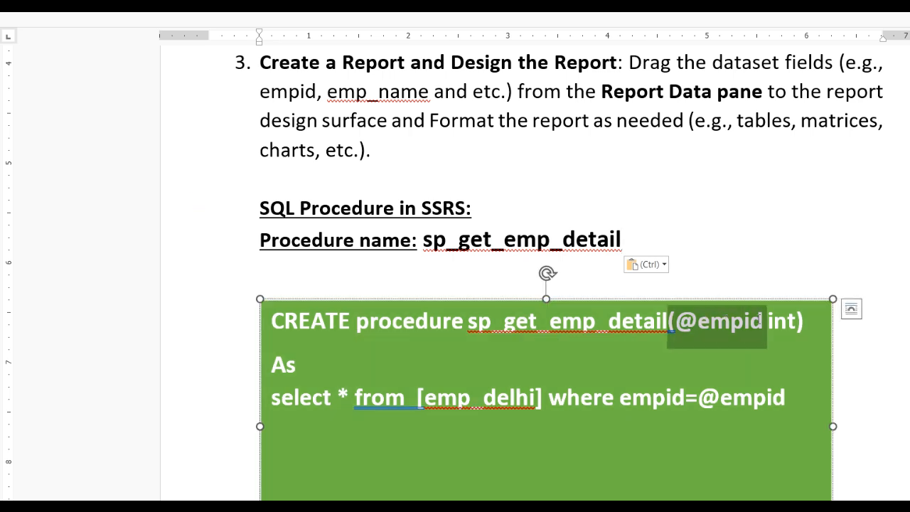
{"action": "left_click_drag", "start_coordinate": [762, 320], "coordinate": [795, 322]}
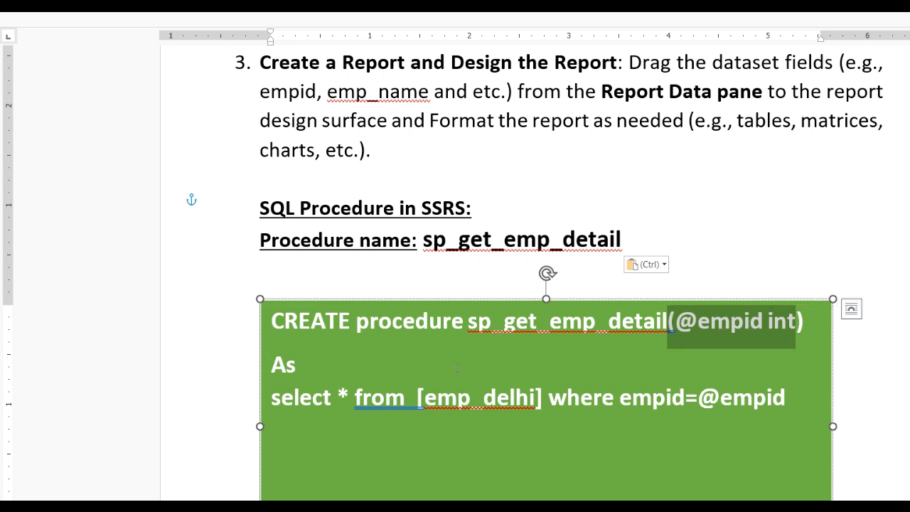
{"action": "left_click", "coordinate": [319, 369]}
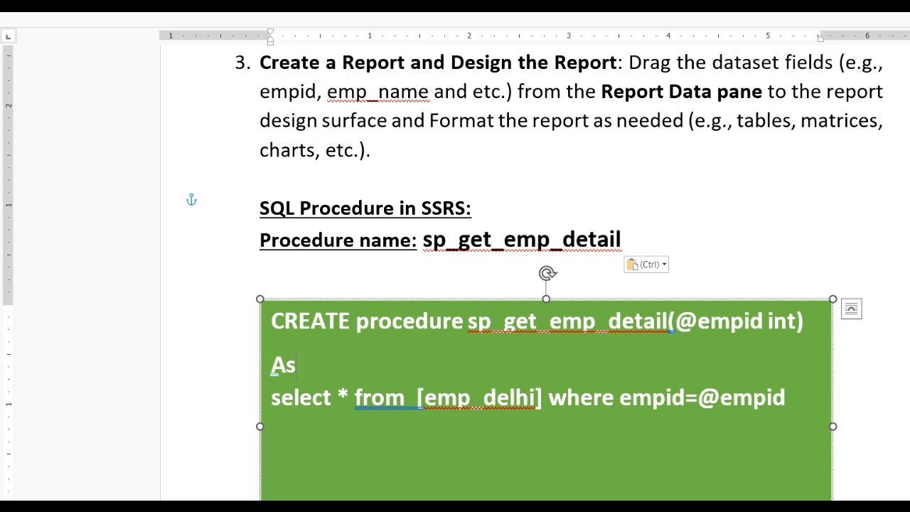
Switch to Visual Studio and start a new project from the Report Server Project template under Reporting Services
{"action": "key", "text": "super"}
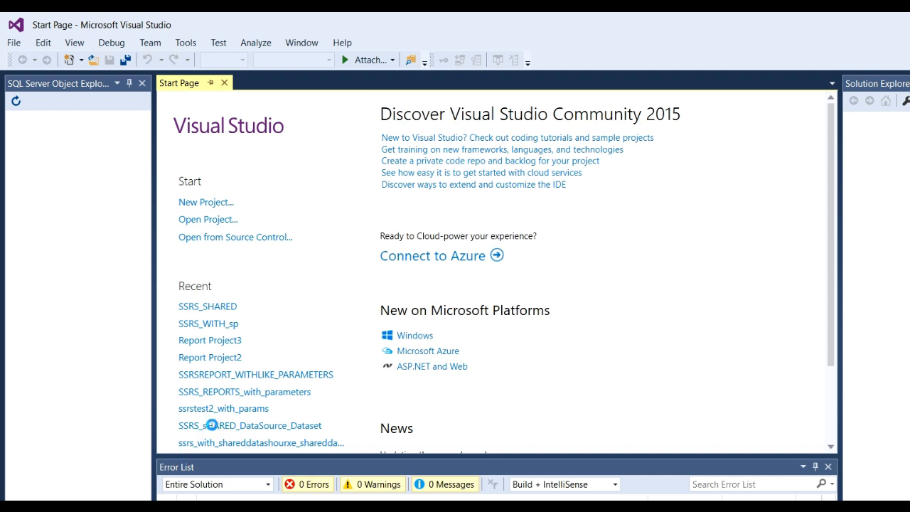
{"action": "left_click", "coordinate": [15, 44]}
{"action": "mouse_move", "coordinate": [51, 63]}
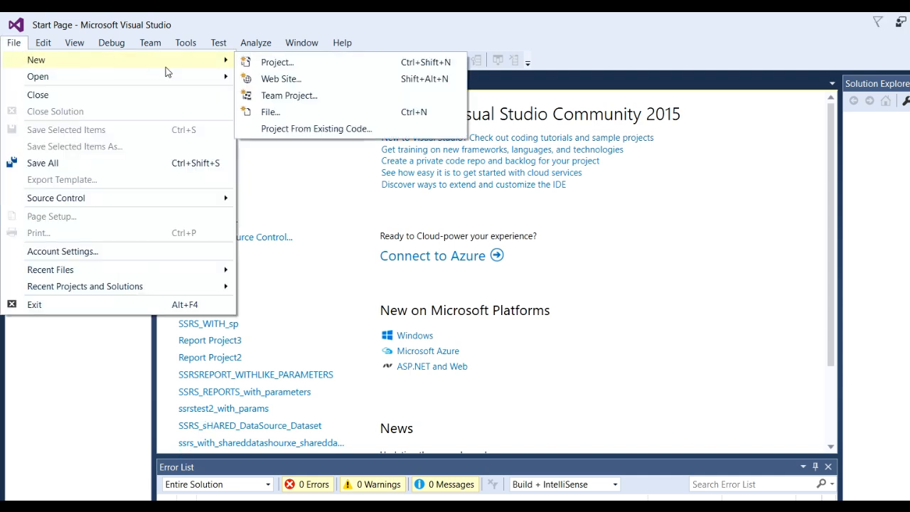
{"action": "left_click", "coordinate": [295, 64]}
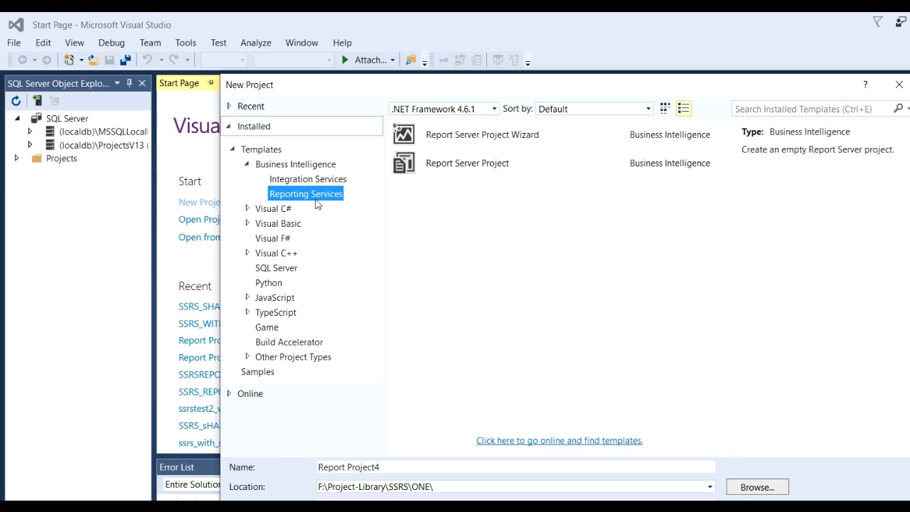
{"action": "left_click", "coordinate": [463, 170]}
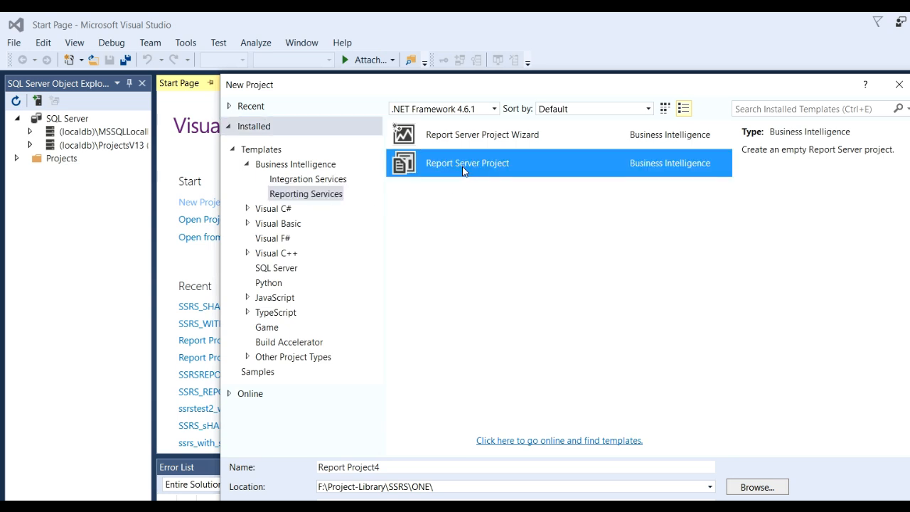
{"action": "left_click_drag", "start_coordinate": [551, 88], "coordinate": [502, 68]}
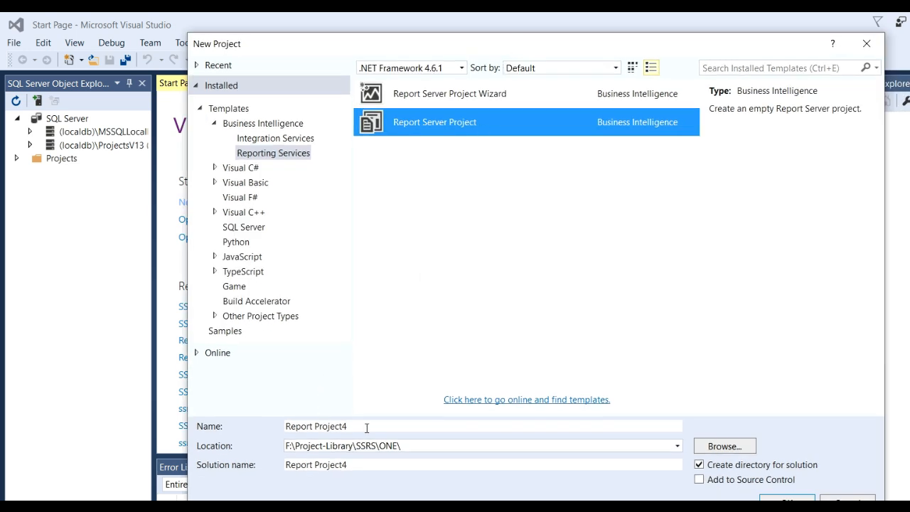
Name the new report project SSRS_WITH_SP_PARAMS and create it
{"action": "left_click_drag", "start_coordinate": [367, 428], "coordinate": [207, 412]}
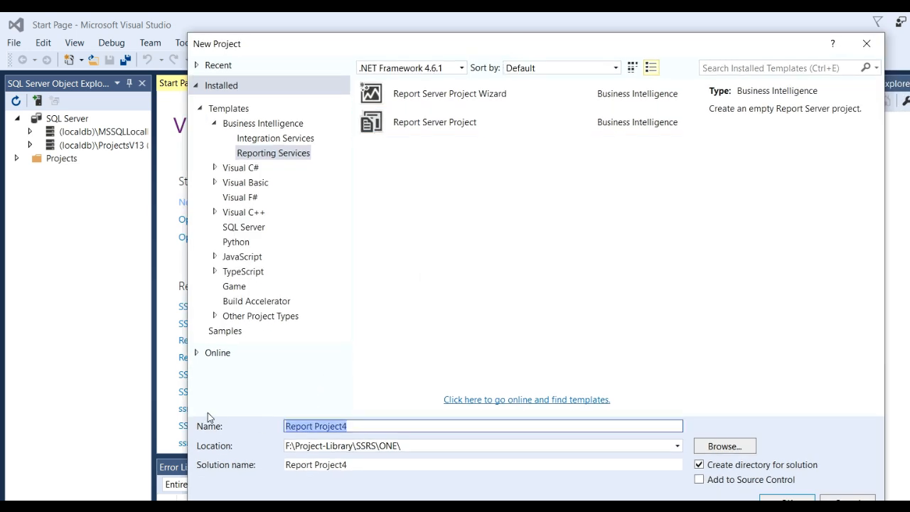
{"action": "type", "text": "SSRS"}
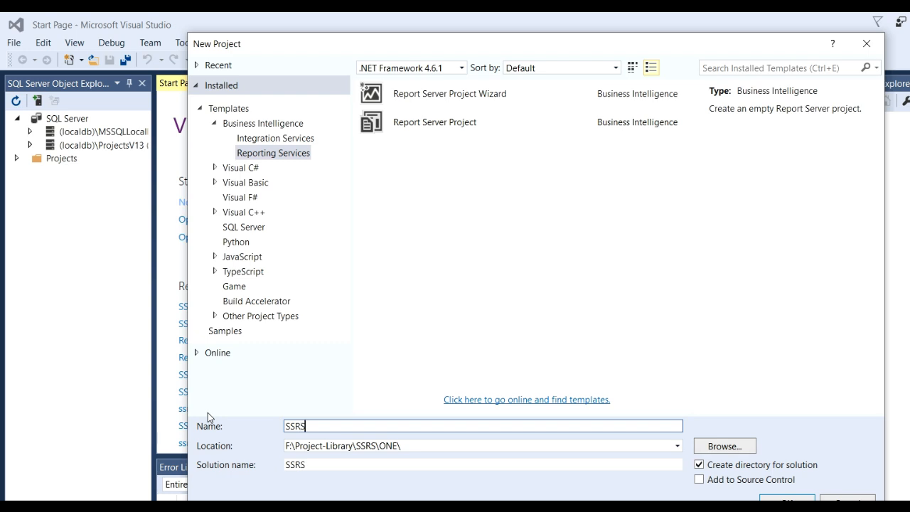
{"action": "type", "text": "_WITH_SP_PARAM"}
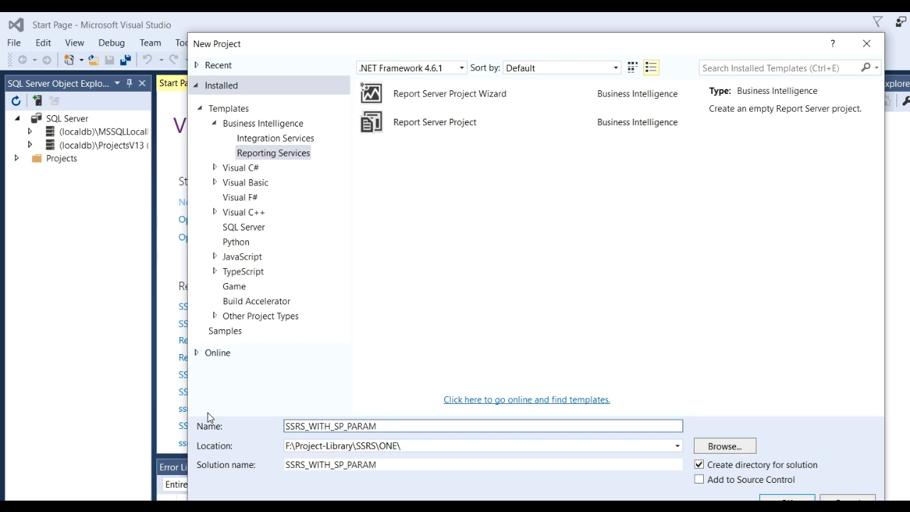
{"action": "type", "text": "S"}
{"action": "left_click", "coordinate": [787, 498]}
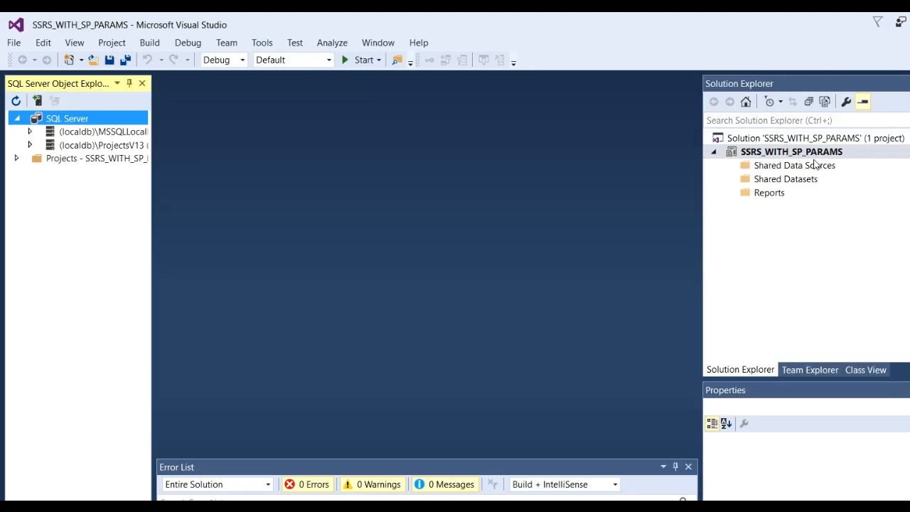
Add a new Data Source item to the project's Shared Data Sources folder
{"action": "right_click", "coordinate": [768, 169]}
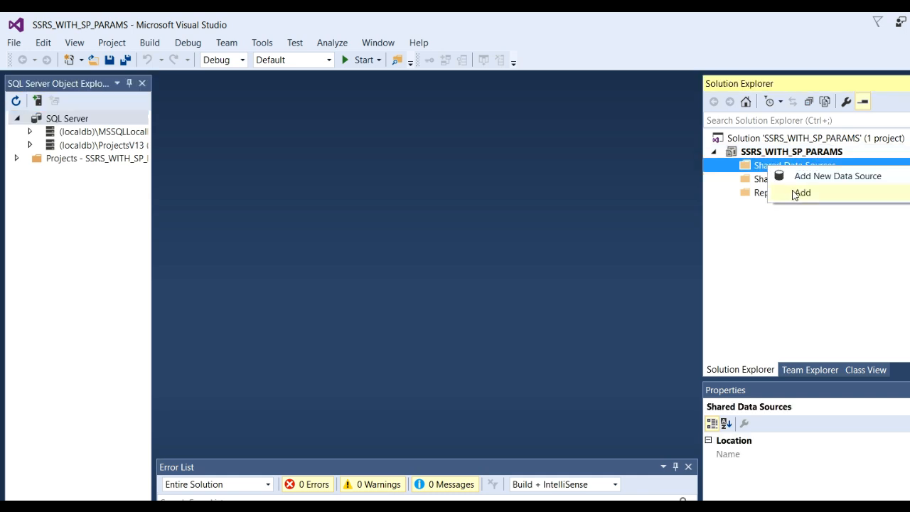
{"action": "left_click", "coordinate": [875, 184]}
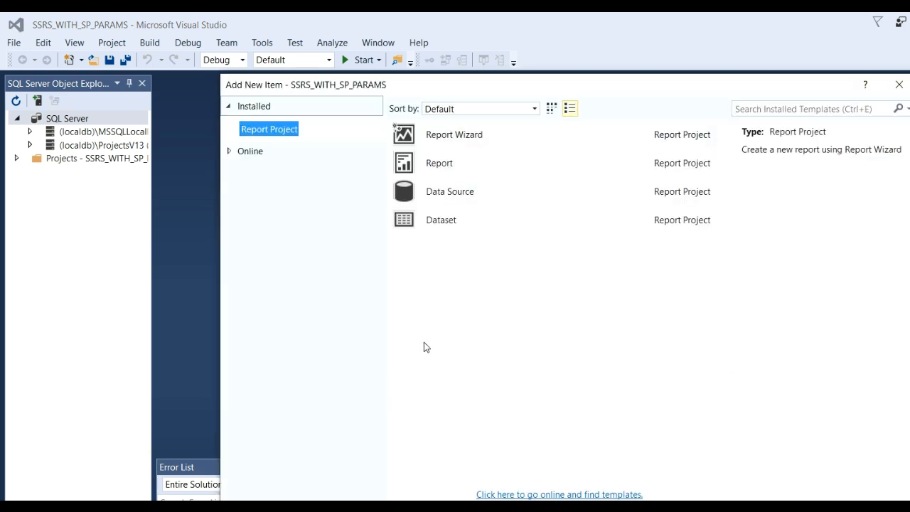
{"action": "left_click", "coordinate": [458, 199]}
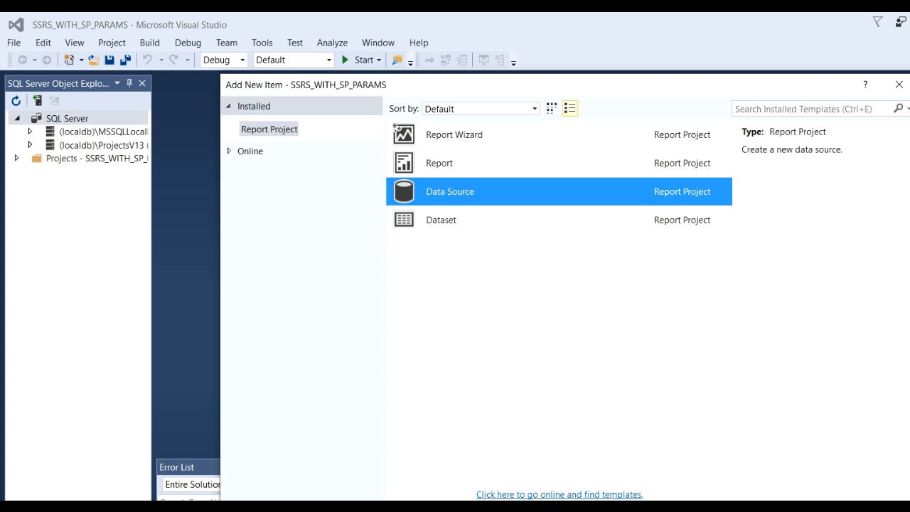
{"action": "left_click_drag", "start_coordinate": [627, 88], "coordinate": [536, 26]}
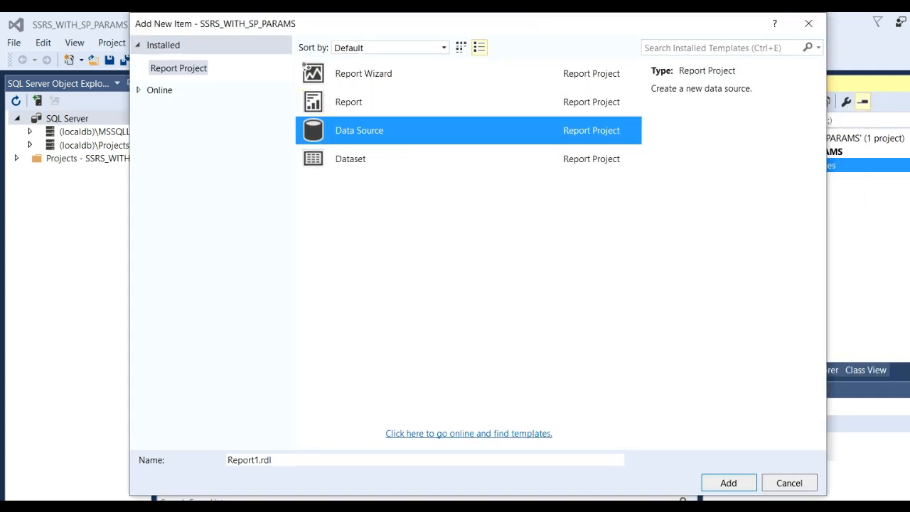
{"action": "key", "text": "Return"}
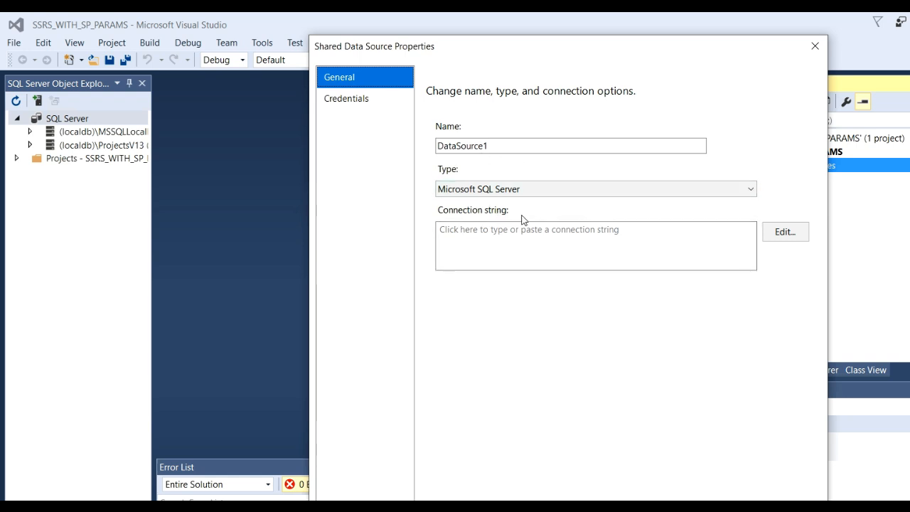
Set the data source's connection to server DESKTOP-HSSNFCU and the Test database
{"action": "left_click", "coordinate": [785, 232]}
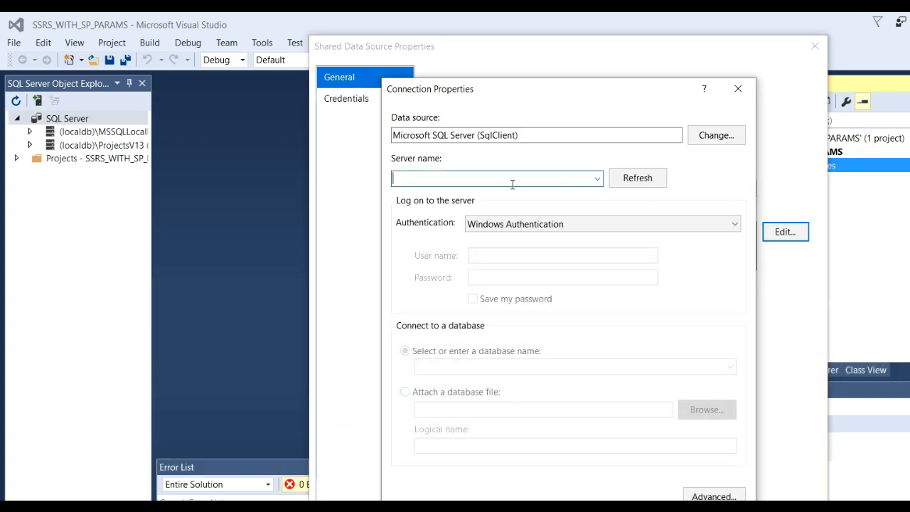
{"action": "type", "text": "DESKTOP-HSSNFCU"}
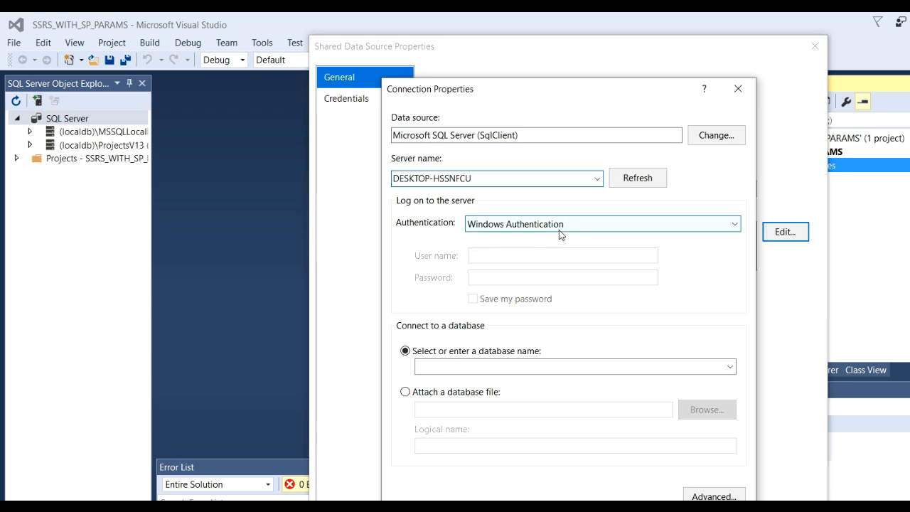
{"action": "left_click", "coordinate": [730, 366]}
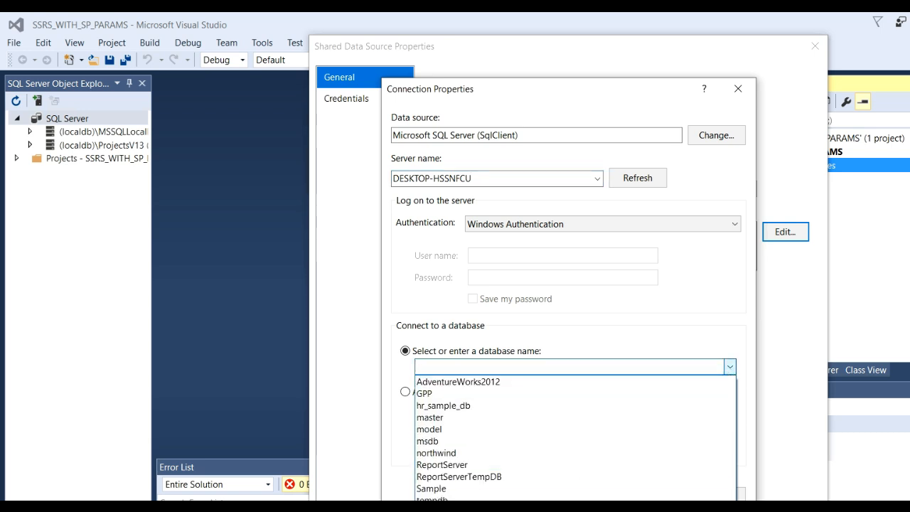
{"action": "left_click", "coordinate": [430, 511]}
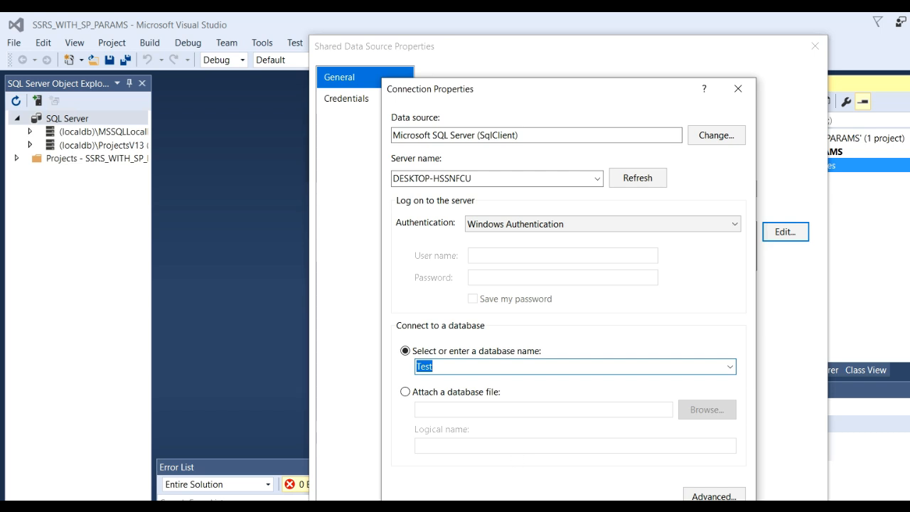
Test the database connection and accept the connection and shared data source properties
{"action": "left_click", "coordinate": [433, 511]}
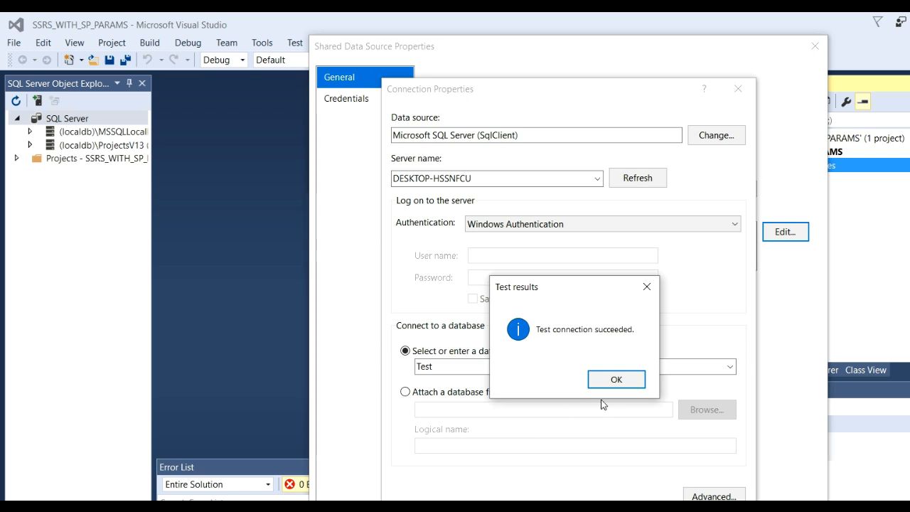
{"action": "left_click", "coordinate": [618, 388]}
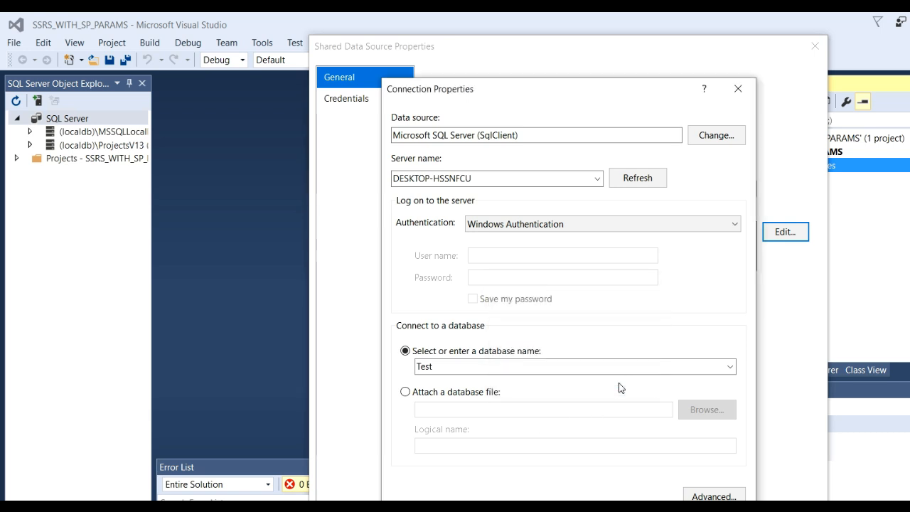
{"action": "left_click", "coordinate": [649, 511]}
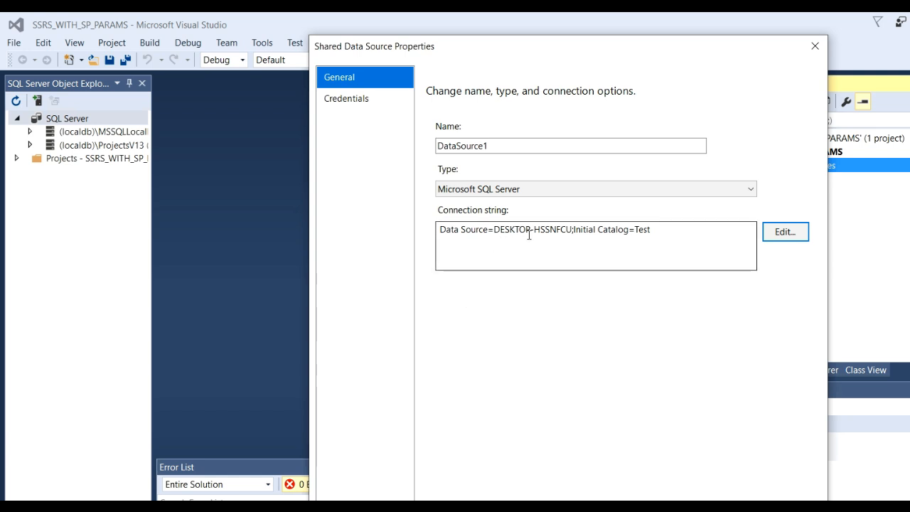
{"action": "left_click", "coordinate": [644, 229]}
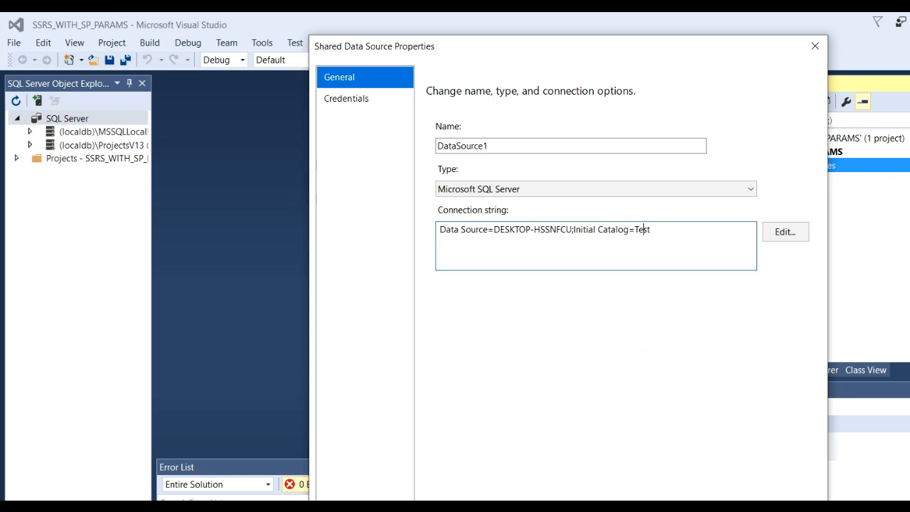
{"action": "left_click", "coordinate": [704, 508]}
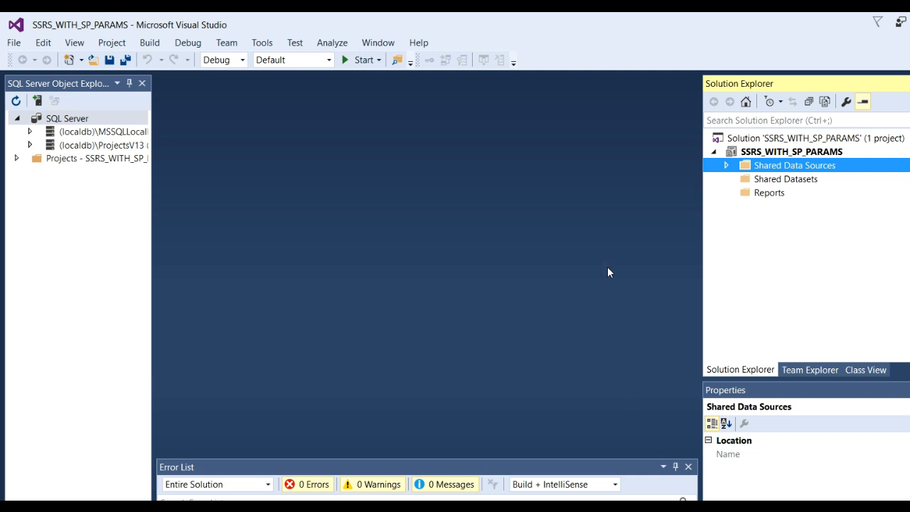
Open DataSource1.rds from the Shared Data Sources folder to check its connection string, and close its properties
{"action": "left_click", "coordinate": [727, 167]}
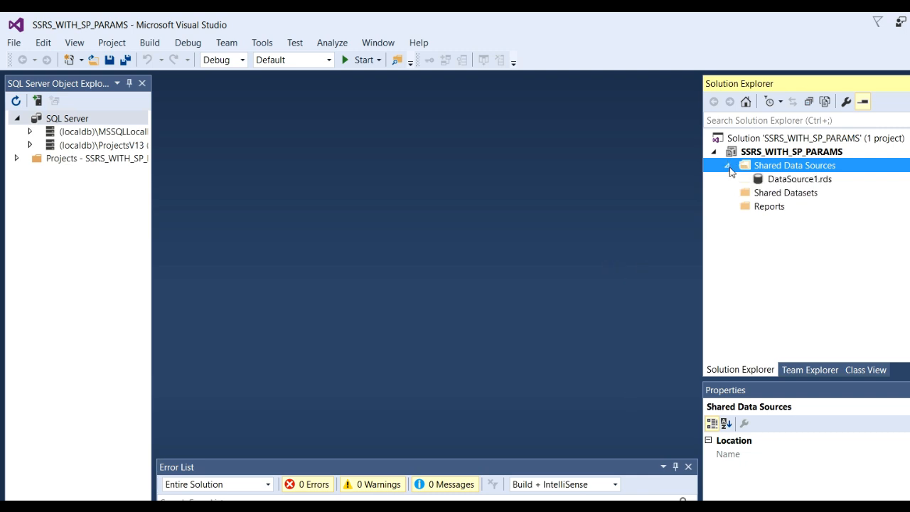
{"action": "double_click", "coordinate": [812, 181]}
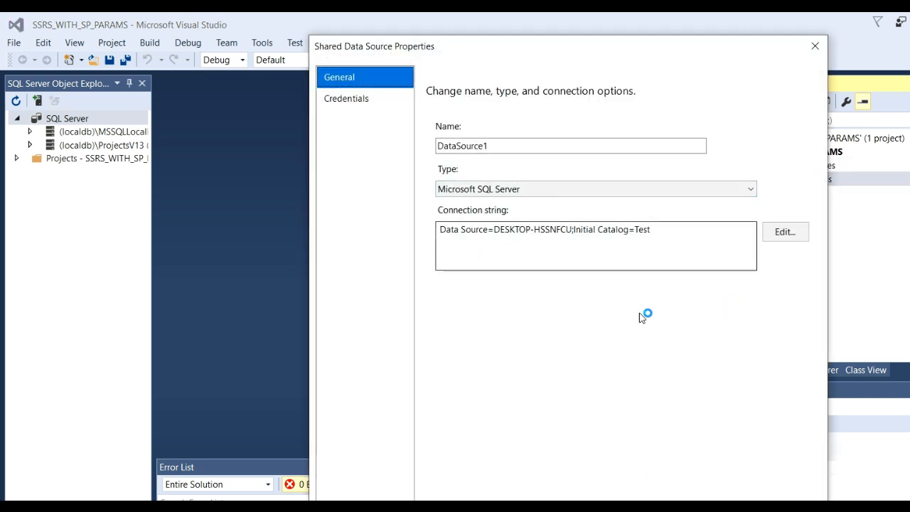
{"action": "key", "text": "Escape"}
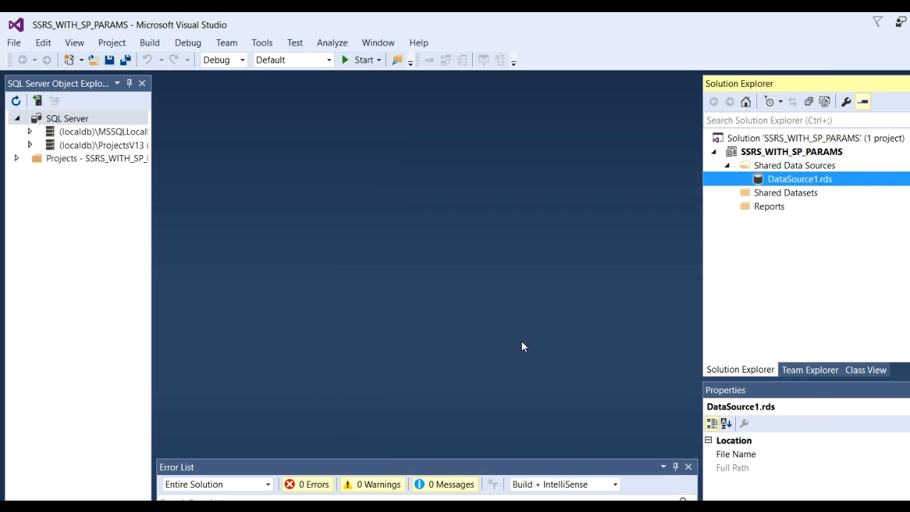
Add a new Dataset item to the project's Shared Datasets folder
{"action": "left_click", "coordinate": [784, 195]}
{"action": "right_click", "coordinate": [784, 199]}
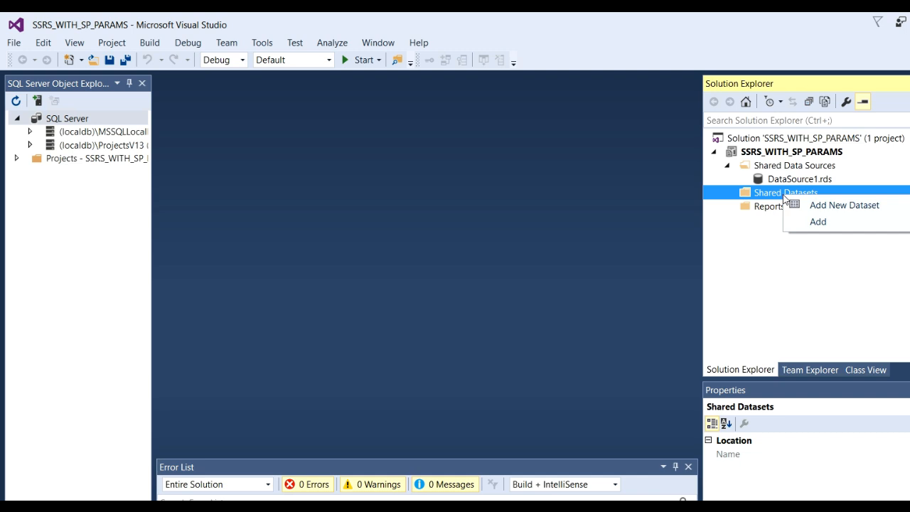
{"action": "left_click", "coordinate": [817, 221]}
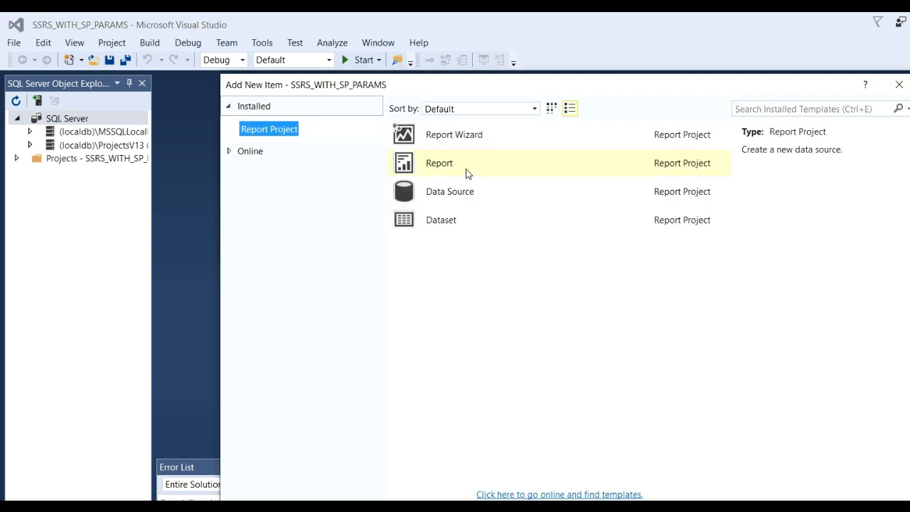
{"action": "left_click", "coordinate": [462, 229]}
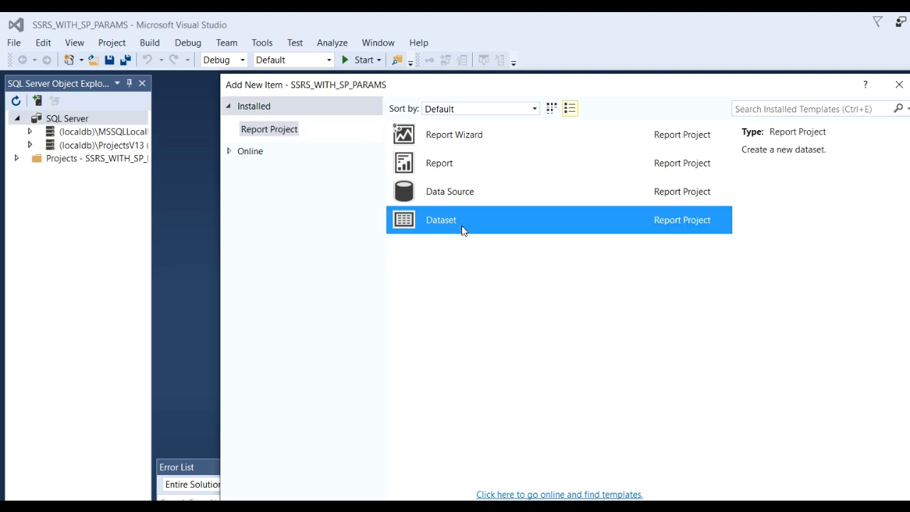
{"action": "key", "text": "Return"}
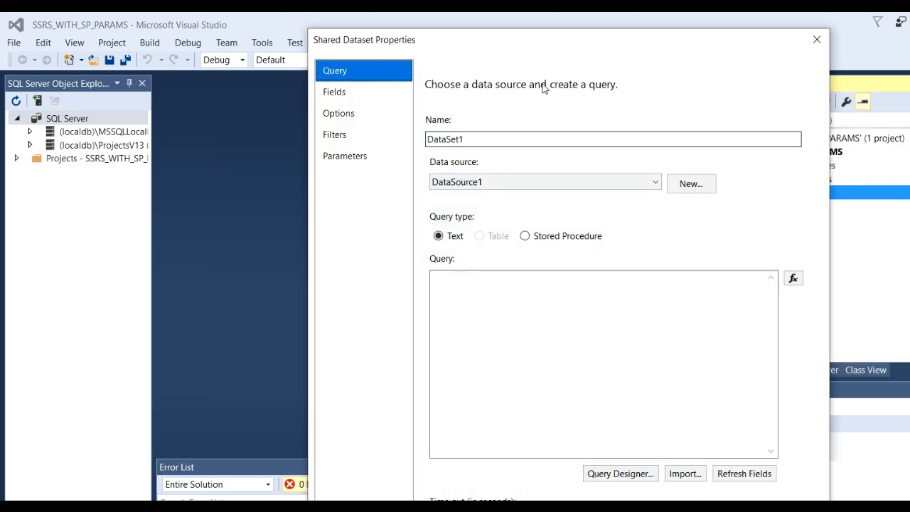
Base the shared dataset's query on the stored procedure sp_get_emp_detail
{"action": "left_click_drag", "start_coordinate": [531, 40], "coordinate": [470, 25]}
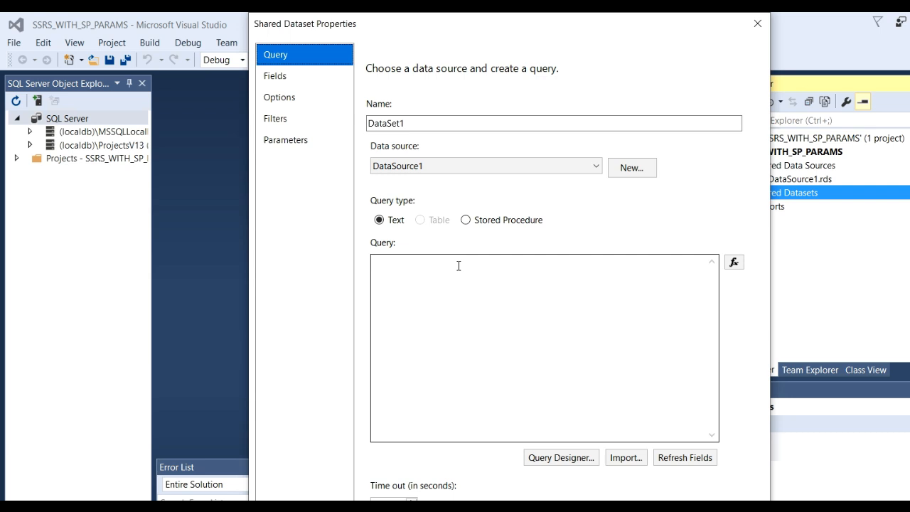
{"action": "left_click", "coordinate": [467, 222]}
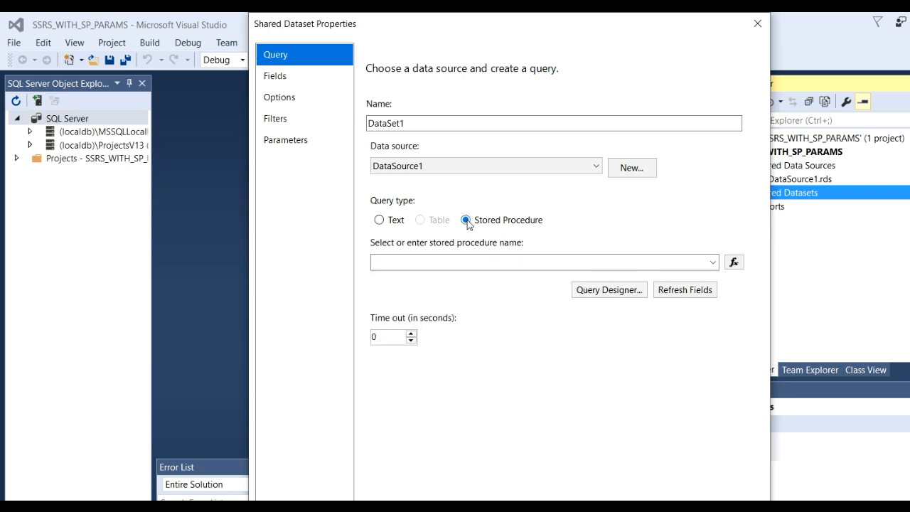
{"action": "left_click", "coordinate": [712, 262]}
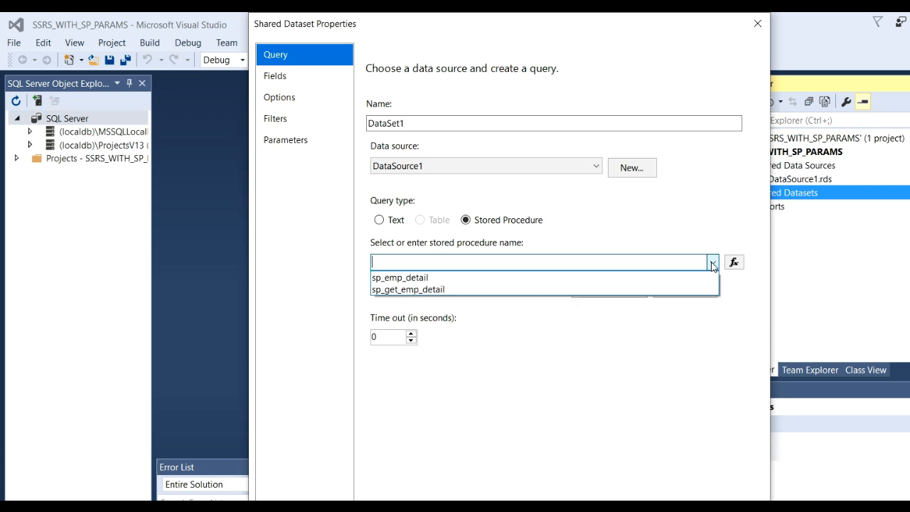
{"action": "left_click", "coordinate": [439, 290]}
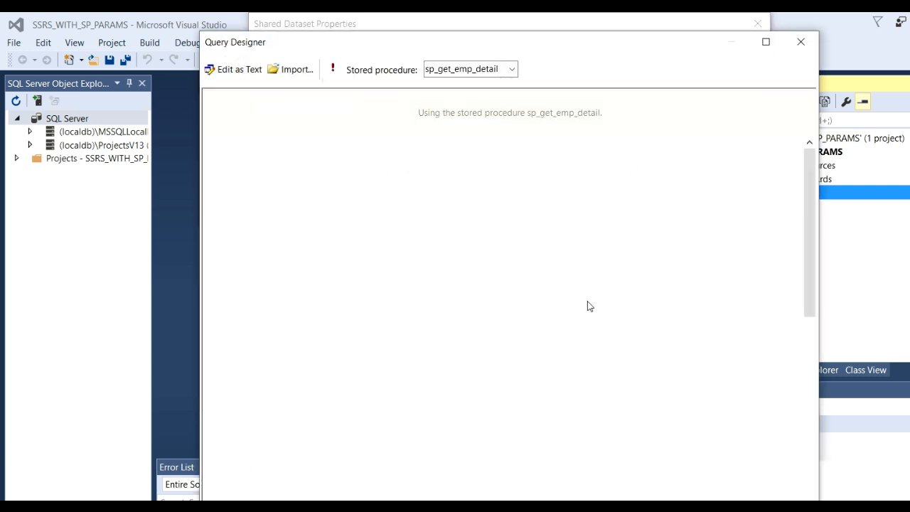
{"action": "left_click", "coordinate": [332, 67]}
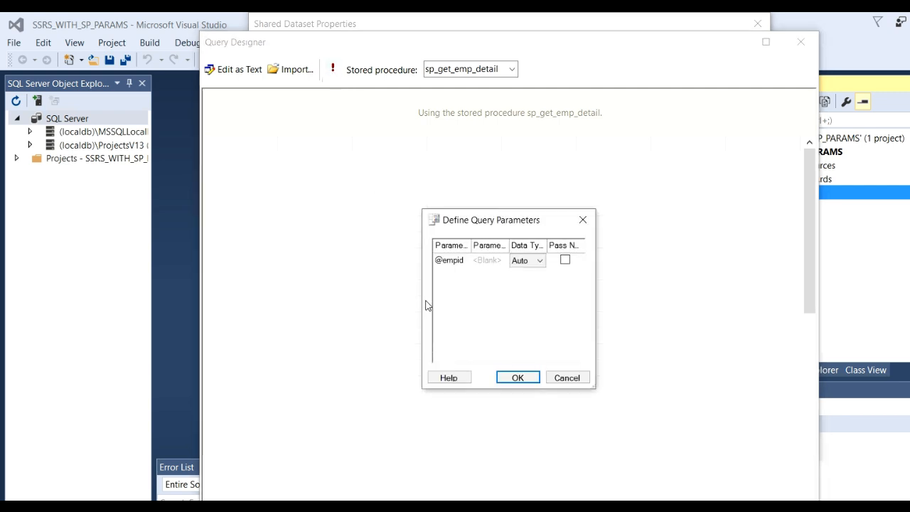
{"action": "left_click", "coordinate": [486, 260]}
{"action": "type", "text": "101"}
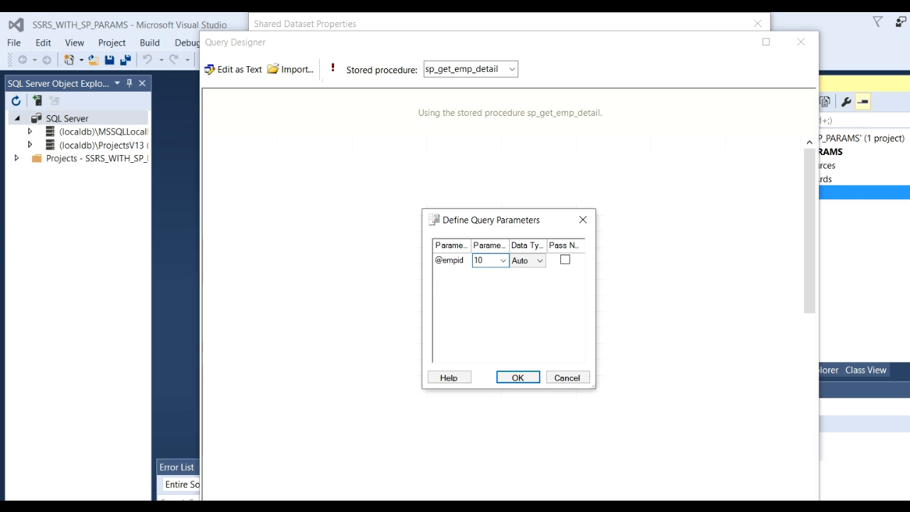
{"action": "left_click", "coordinate": [520, 376]}
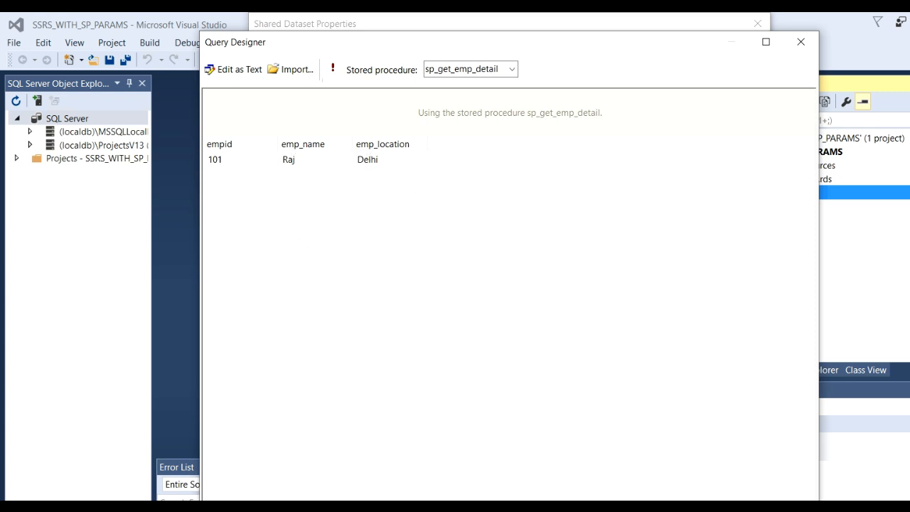
{"action": "key", "text": "Return"}
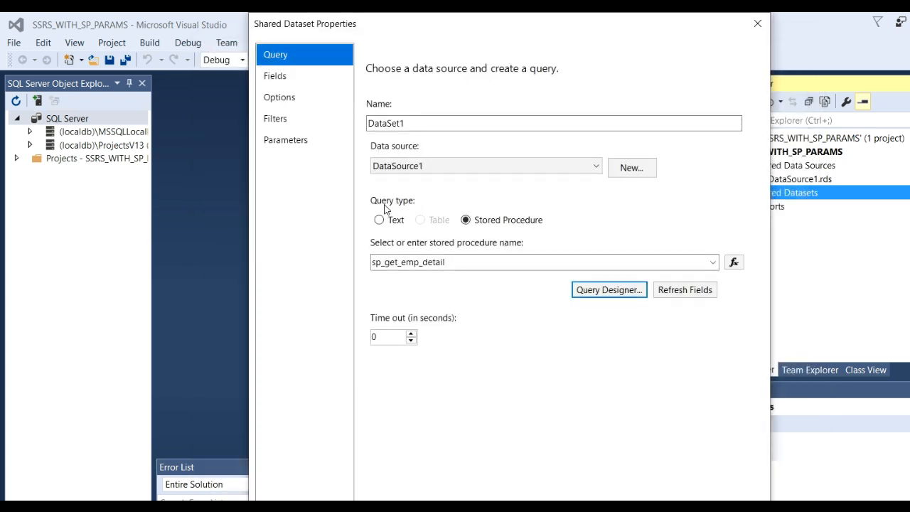
Review the shared dataset's fields and parameters, accept its properties, and expand the Shared Datasets folder
{"action": "left_click", "coordinate": [296, 75]}
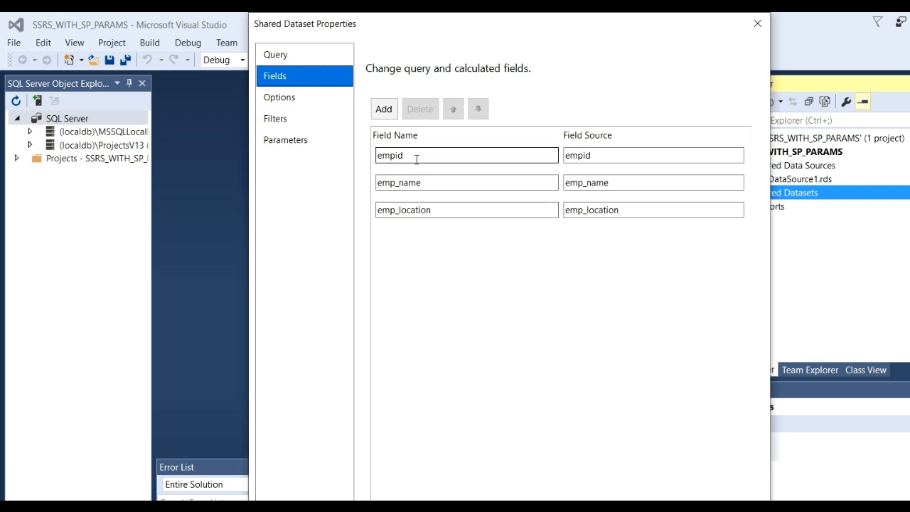
{"action": "left_click", "coordinate": [288, 142]}
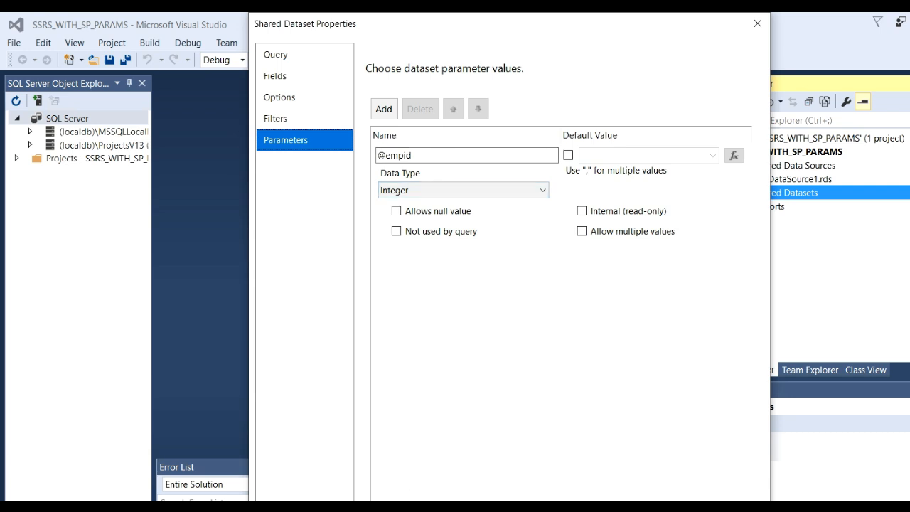
{"action": "key", "text": "Return"}
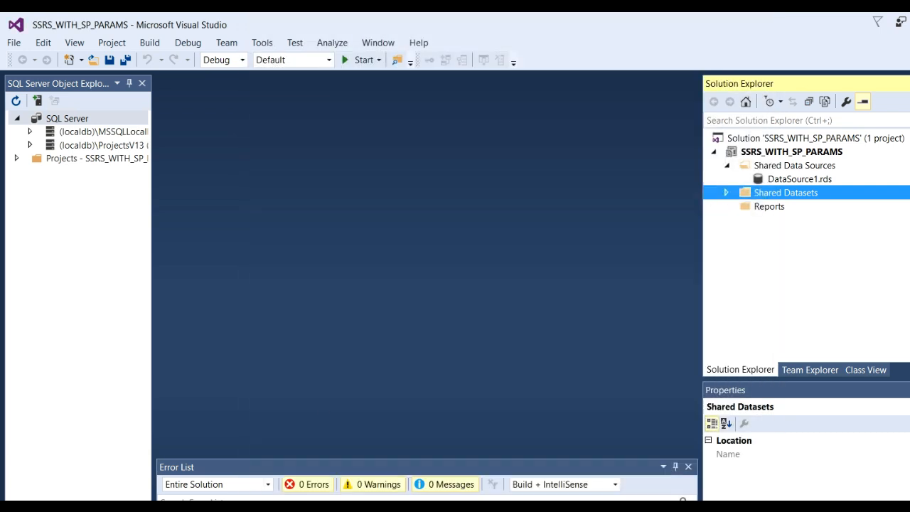
{"action": "left_click", "coordinate": [726, 193]}
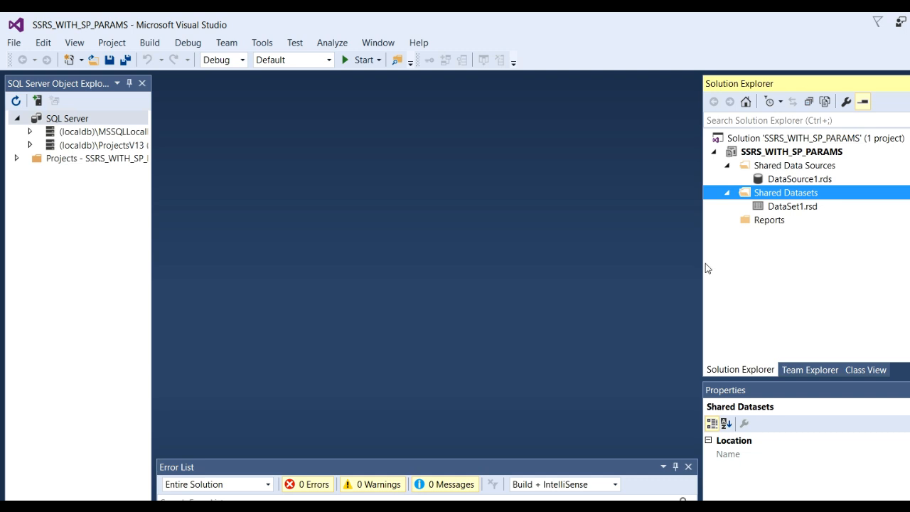
Add a new empty Report item to the project's Reports folder, keeping the default file name
{"action": "left_click_drag", "start_coordinate": [703, 263], "coordinate": [638, 262]}
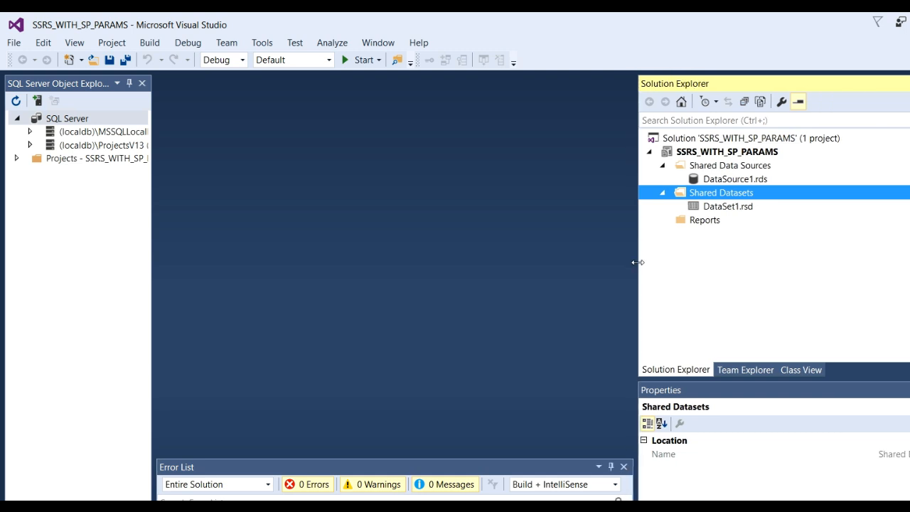
{"action": "left_click", "coordinate": [699, 225]}
{"action": "right_click", "coordinate": [699, 225]}
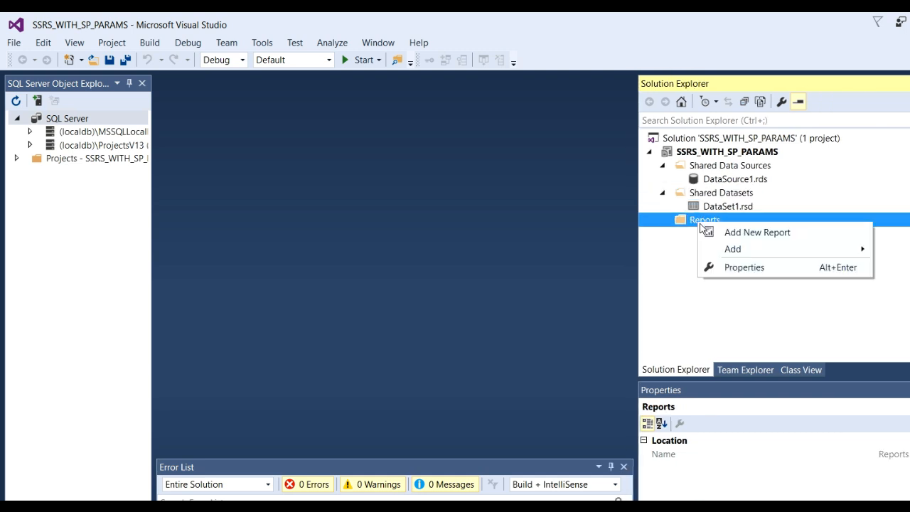
{"action": "mouse_move", "coordinate": [740, 252]}
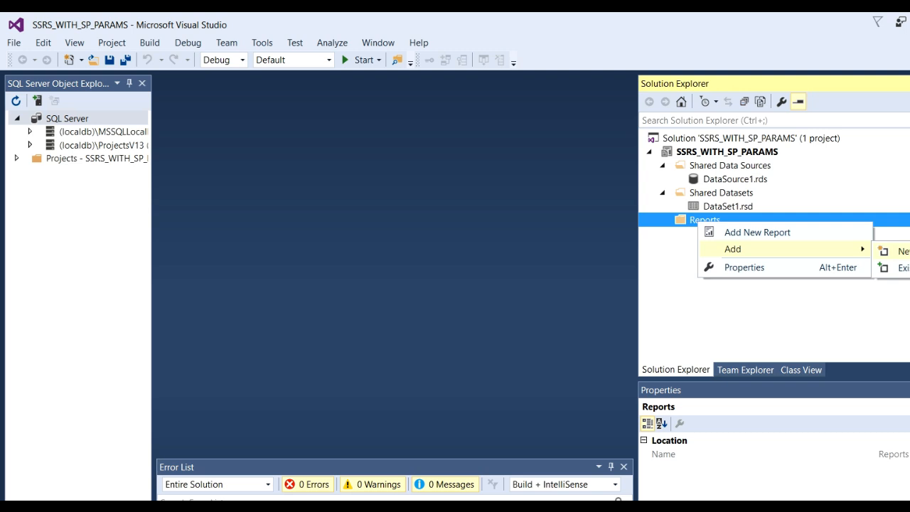
{"action": "left_click", "coordinate": [899, 251]}
{"action": "left_click", "coordinate": [435, 163]}
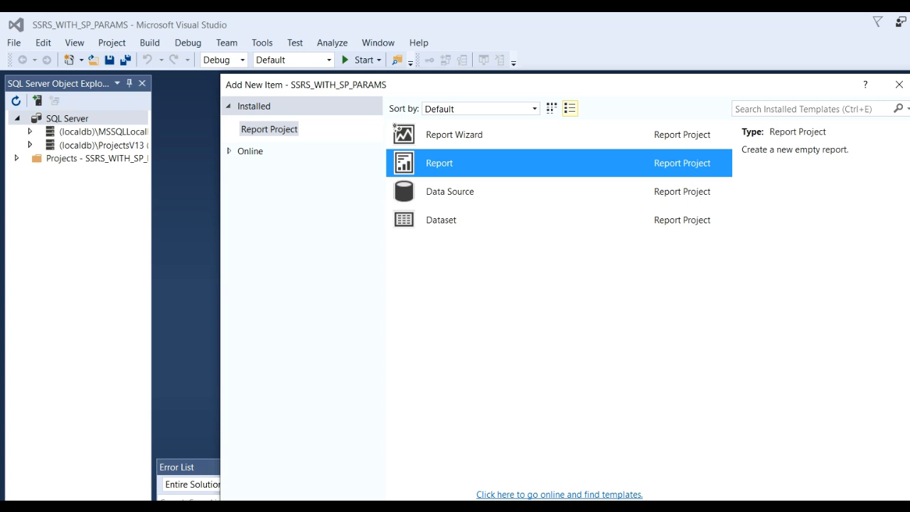
{"action": "left_click_drag", "start_coordinate": [618, 88], "coordinate": [573, 44]}
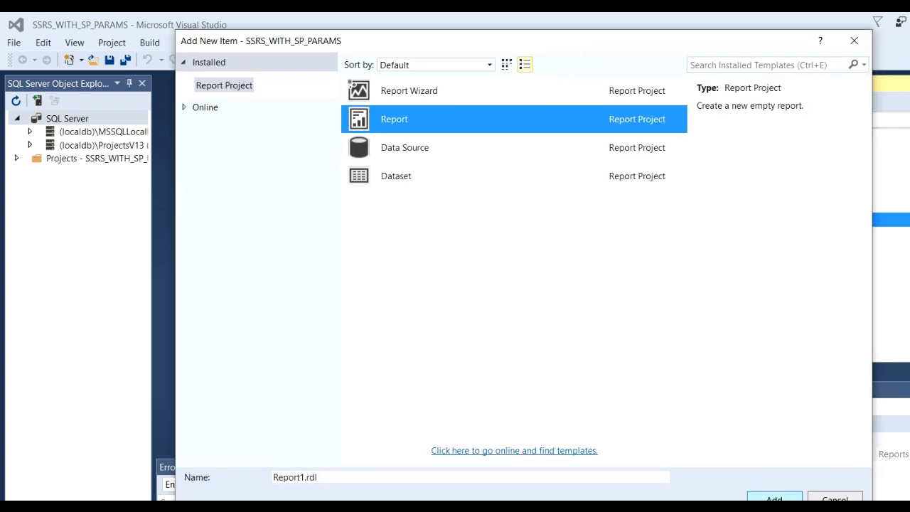
{"action": "left_click", "coordinate": [771, 496]}
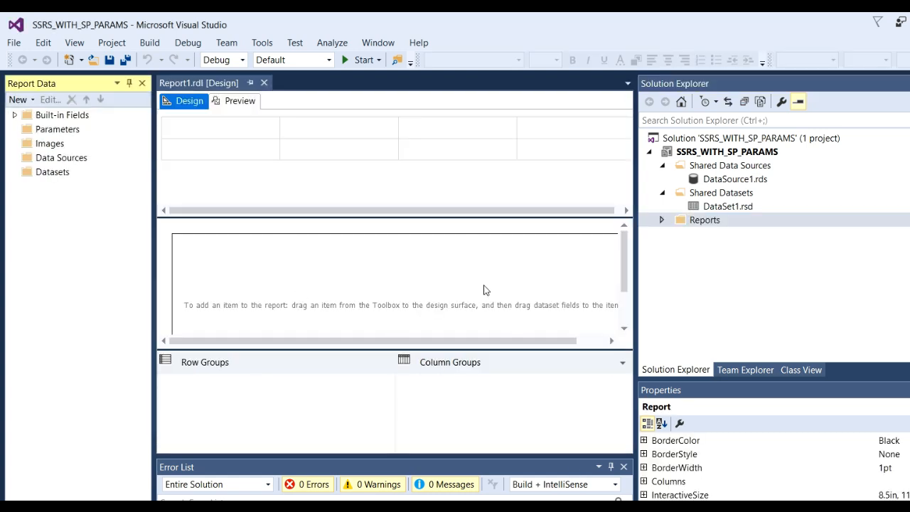
Insert a table in the middle of the report body and bind it to the shared dataset DataSet1
{"action": "left_click", "coordinate": [483, 286]}
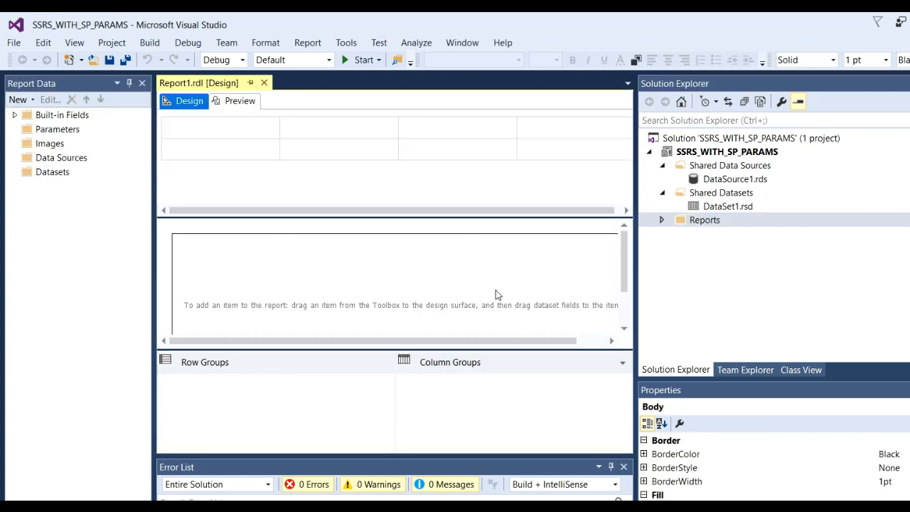
{"action": "left_click_drag", "start_coordinate": [636, 274], "coordinate": [767, 283]}
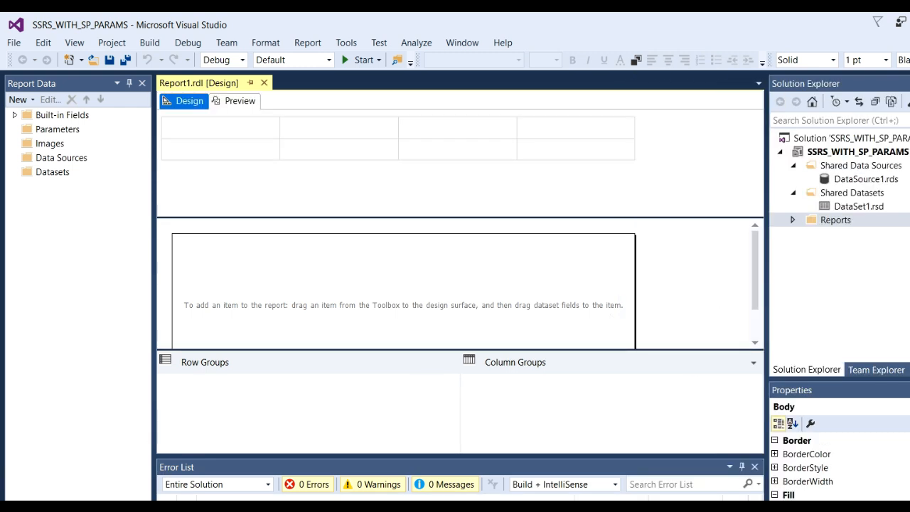
{"action": "key", "text": "ctrl+alt+x"}
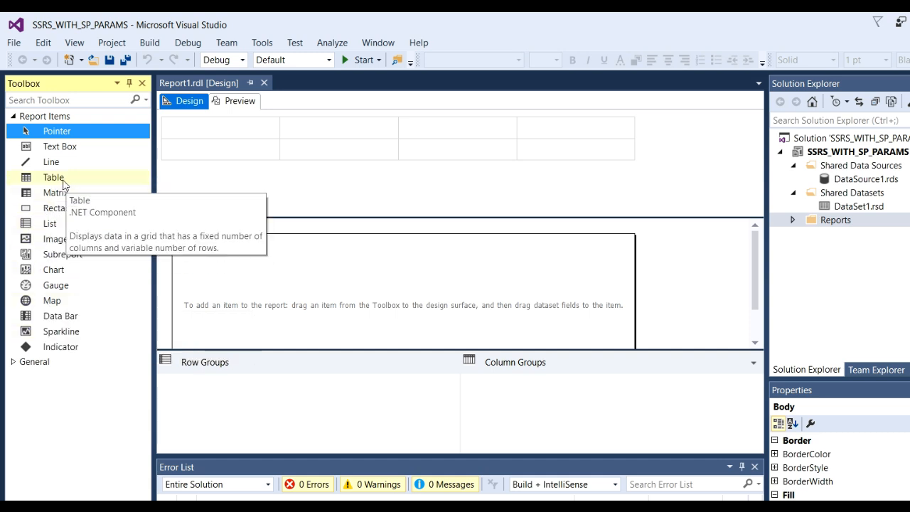
{"action": "left_click_drag", "start_coordinate": [64, 184], "coordinate": [311, 290]}
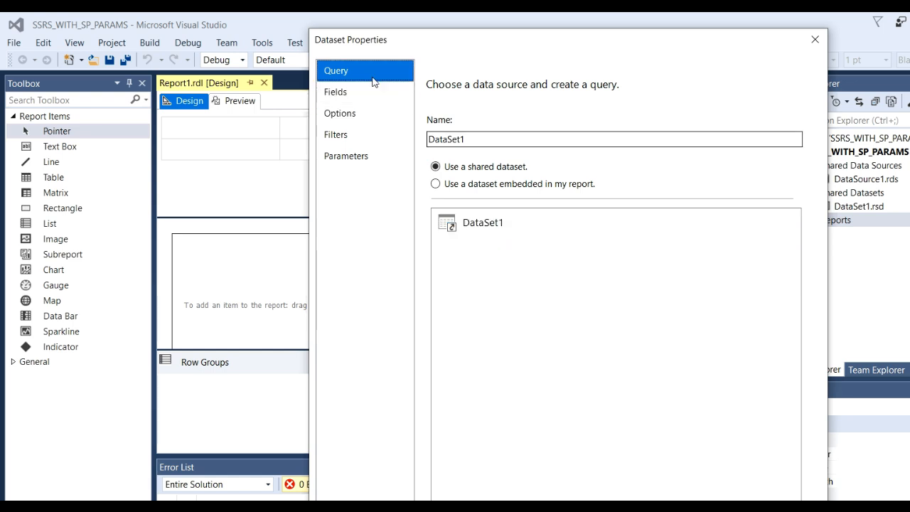
{"action": "left_click", "coordinate": [355, 94]}
{"action": "left_click", "coordinate": [348, 113]}
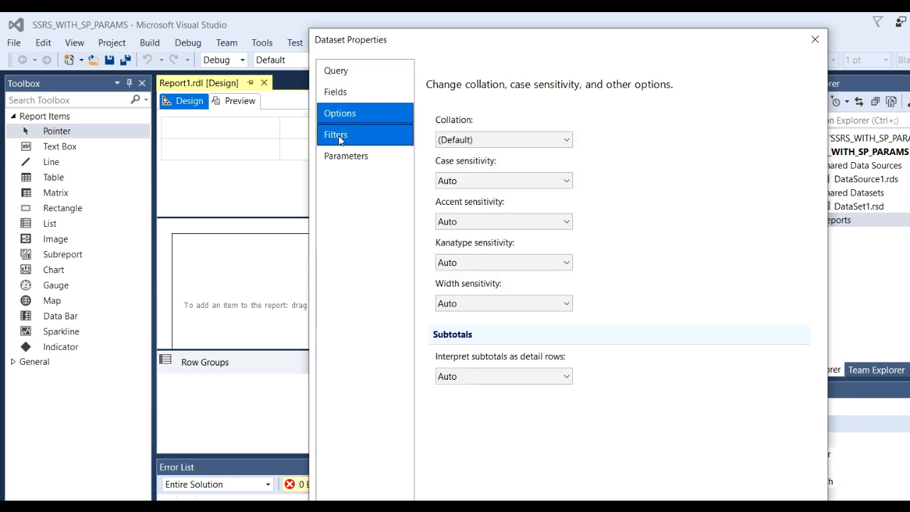
{"action": "left_click", "coordinate": [338, 135]}
{"action": "left_click", "coordinate": [352, 159]}
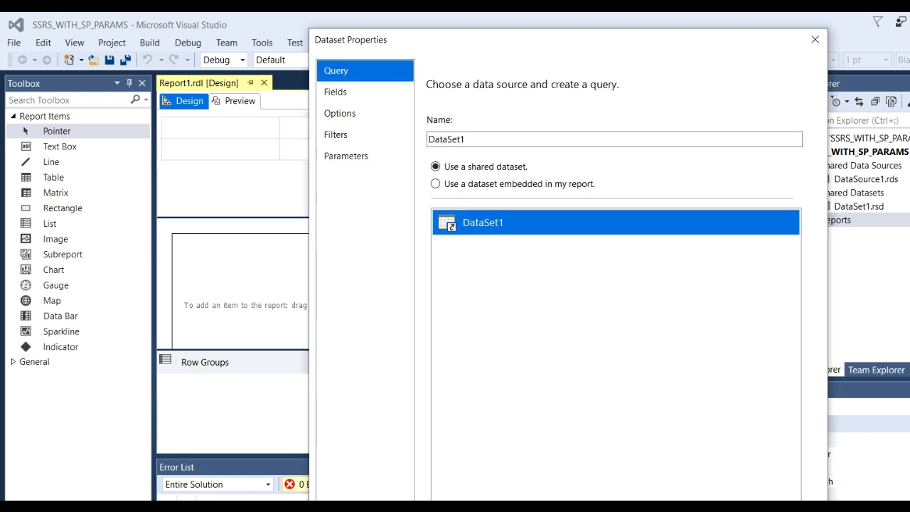
{"action": "key", "text": "Return"}
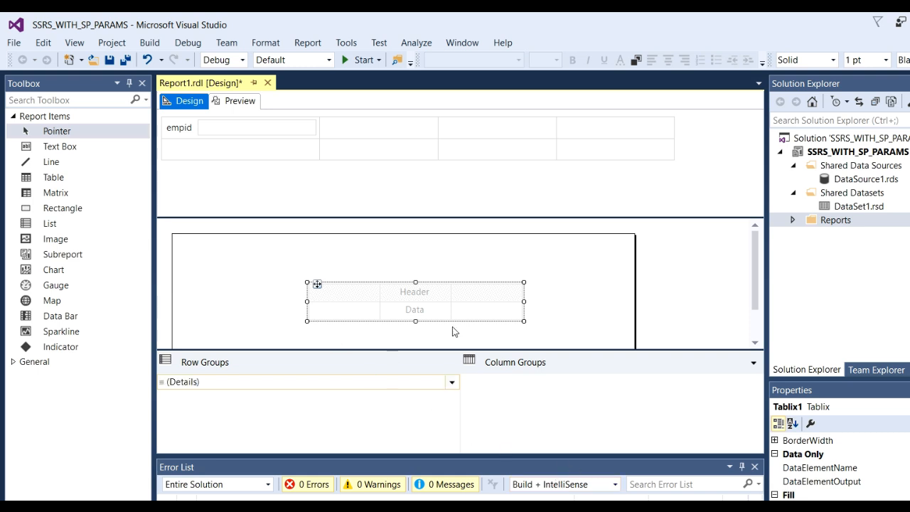
Place the dataset fields empid, emp_name and emp_location in the data row of the table's first, second and third columns
{"action": "mouse_move", "coordinate": [428, 315]}
{"action": "key", "text": "ctrl+alt+d"}
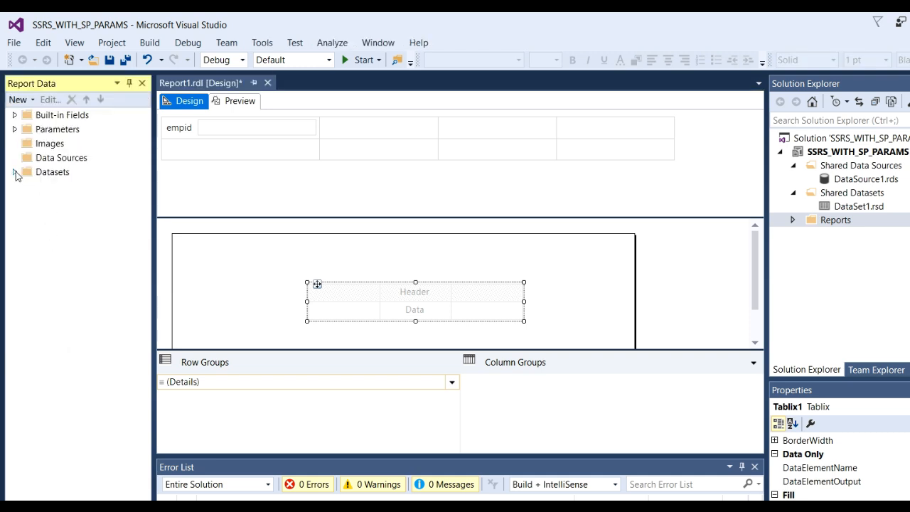
{"action": "left_click", "coordinate": [15, 172]}
{"action": "left_click_drag", "start_coordinate": [74, 202], "coordinate": [313, 305]}
{"action": "left_click_drag", "start_coordinate": [74, 217], "coordinate": [418, 321]}
{"action": "left_click", "coordinate": [83, 232]}
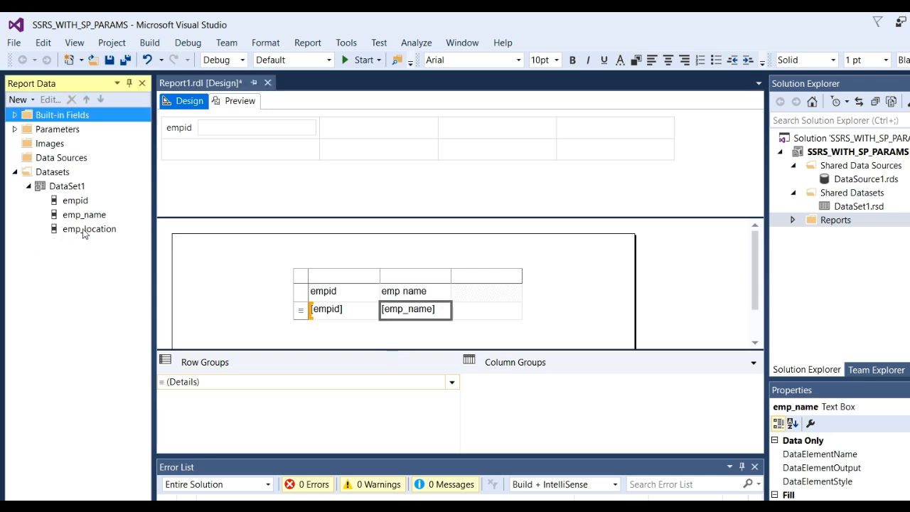
{"action": "left_click_drag", "start_coordinate": [84, 232], "coordinate": [494, 326]}
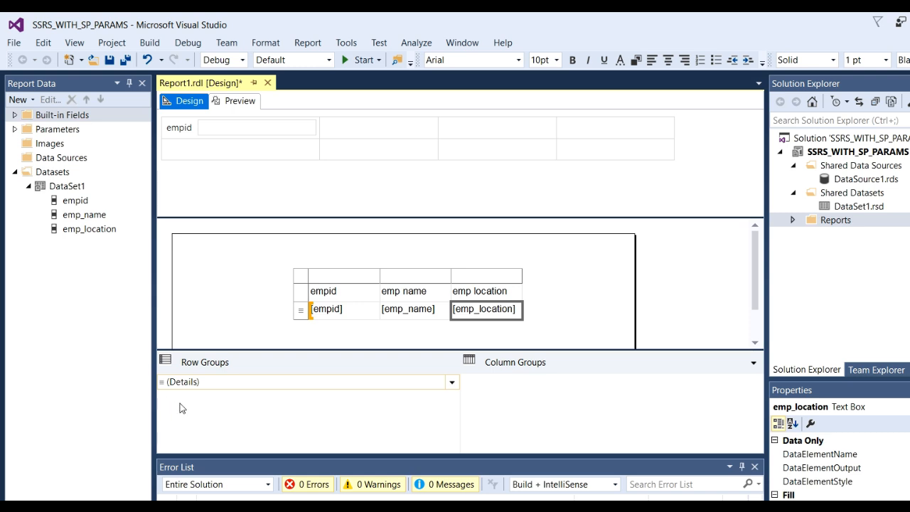
Preview the report and run it with the empid parameter set to 101
{"action": "left_click", "coordinate": [240, 101]}
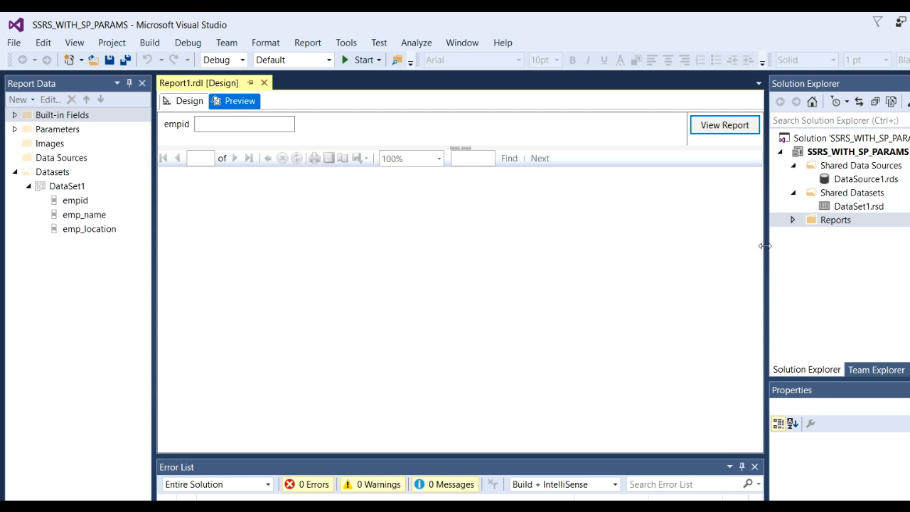
{"action": "left_click_drag", "start_coordinate": [766, 245], "coordinate": [872, 245]}
{"action": "left_click", "coordinate": [243, 126]}
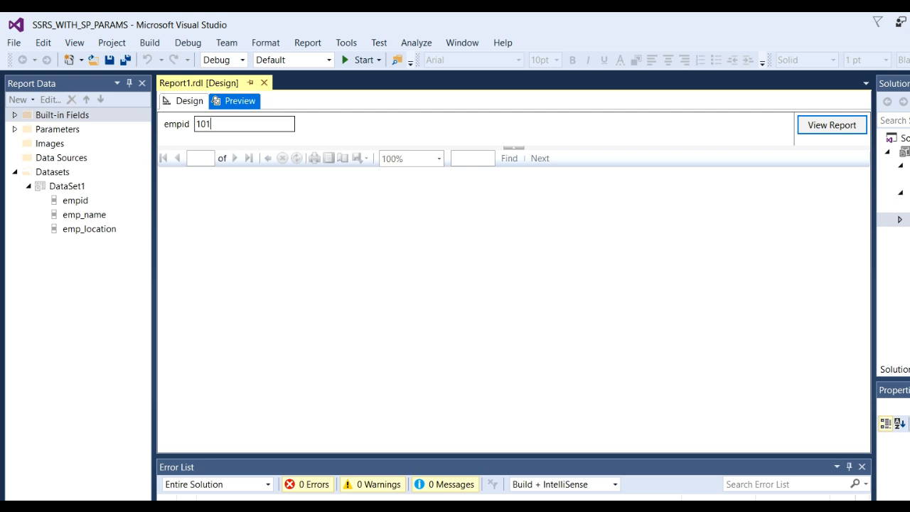
{"action": "left_click", "coordinate": [819, 126]}
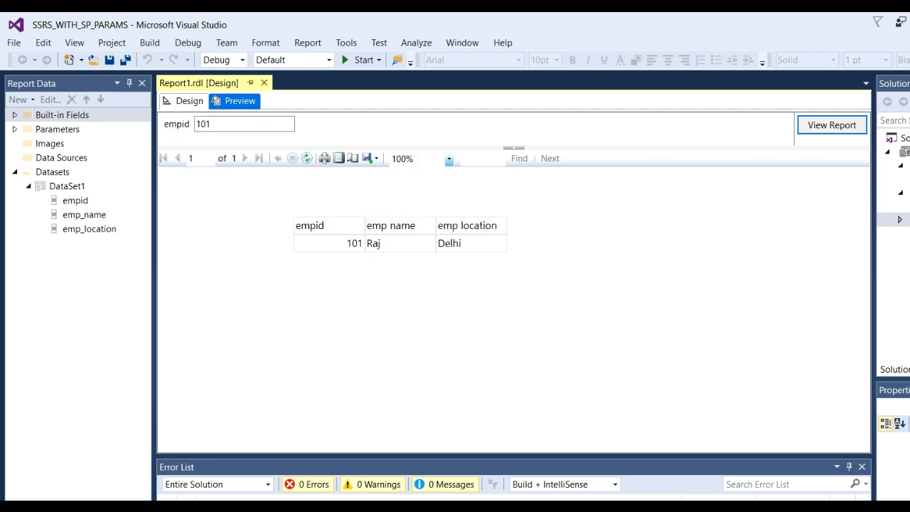
Rerun the report preview with empid 102 and again with empid 103
{"action": "left_click", "coordinate": [243, 130]}
{"action": "left_click", "coordinate": [837, 125]}
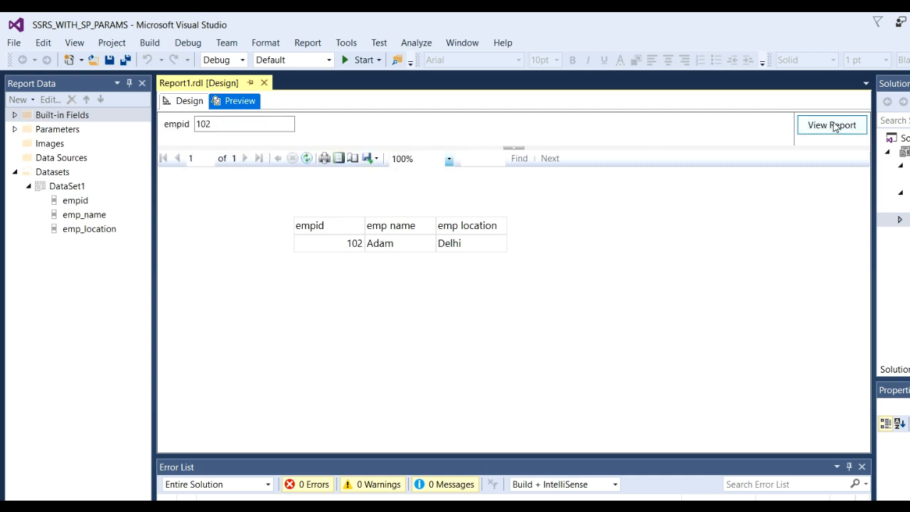
{"action": "left_click", "coordinate": [250, 120]}
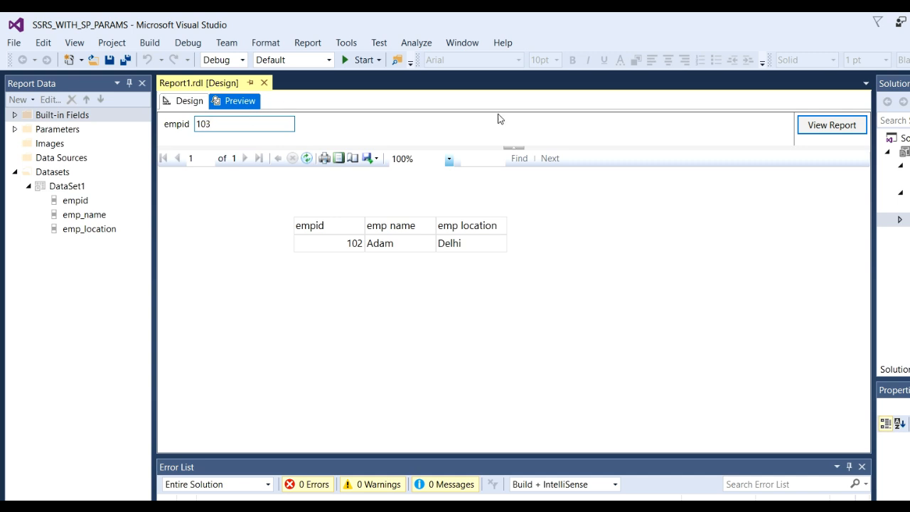
{"action": "left_click", "coordinate": [821, 132]}
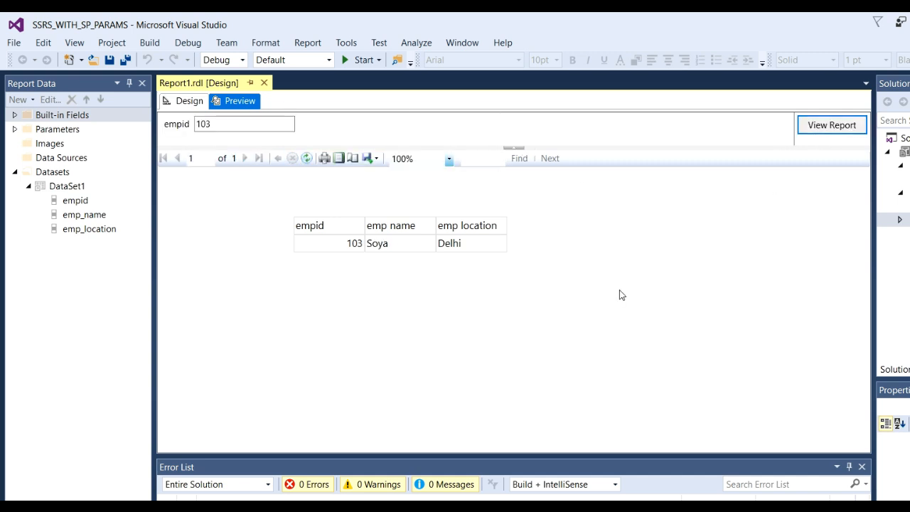